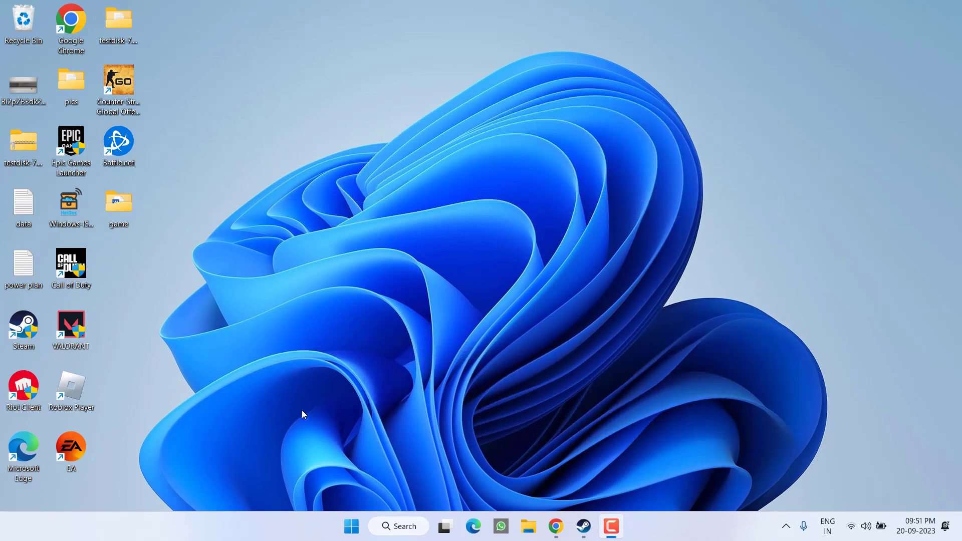
Enable 'Run this program as an administrator' on the Steam shortcut's Compatibility settings and apply it
{"action": "right_click", "coordinate": [25, 339]}
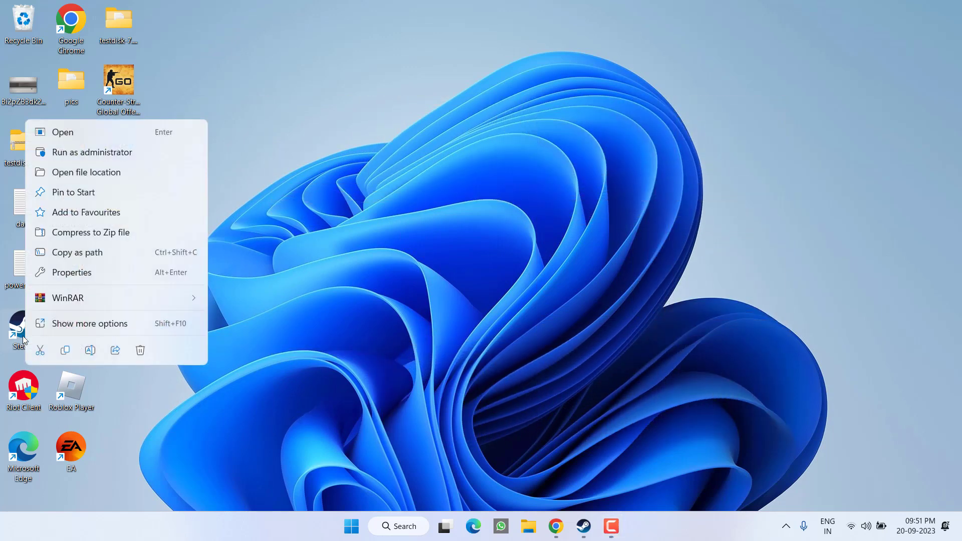
{"action": "left_click", "coordinate": [71, 272]}
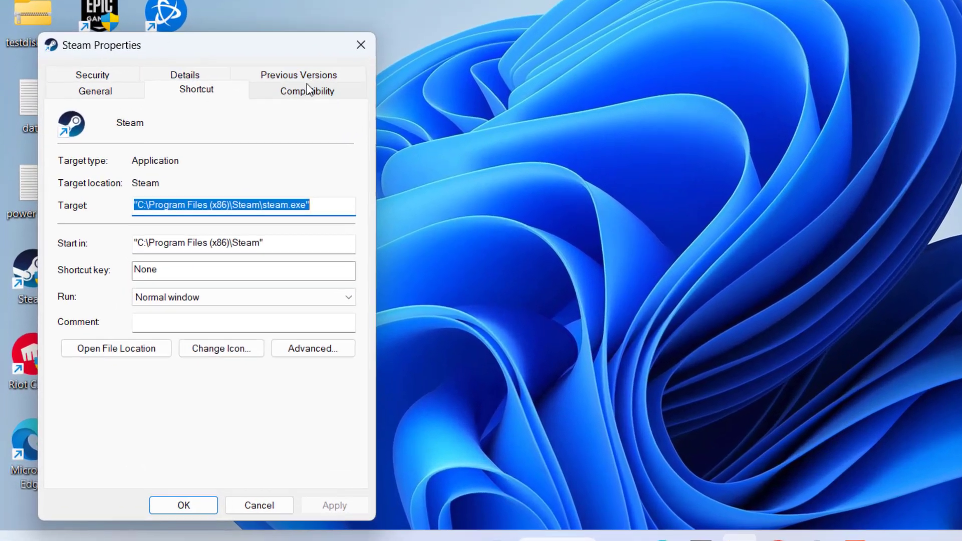
{"action": "left_click", "coordinate": [219, 203]}
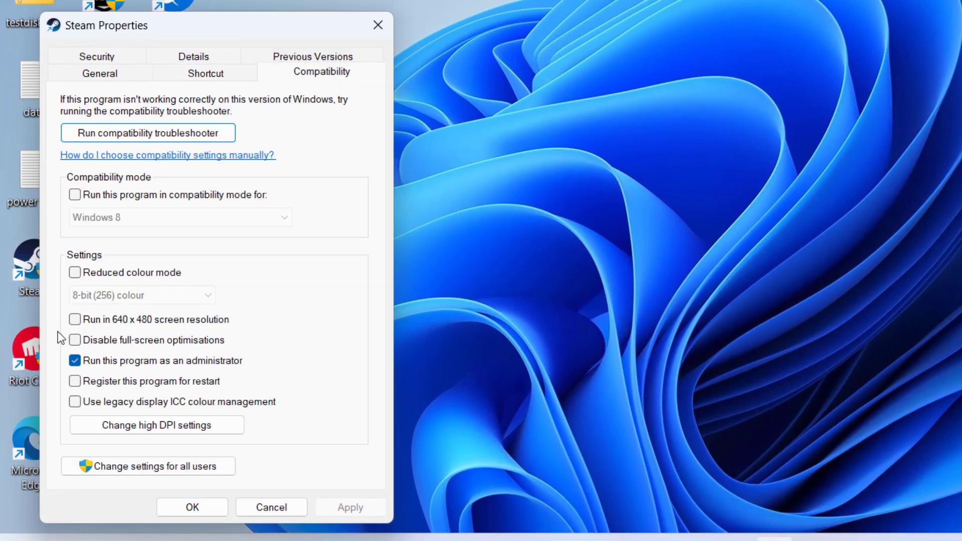
{"action": "left_click", "coordinate": [109, 365]}
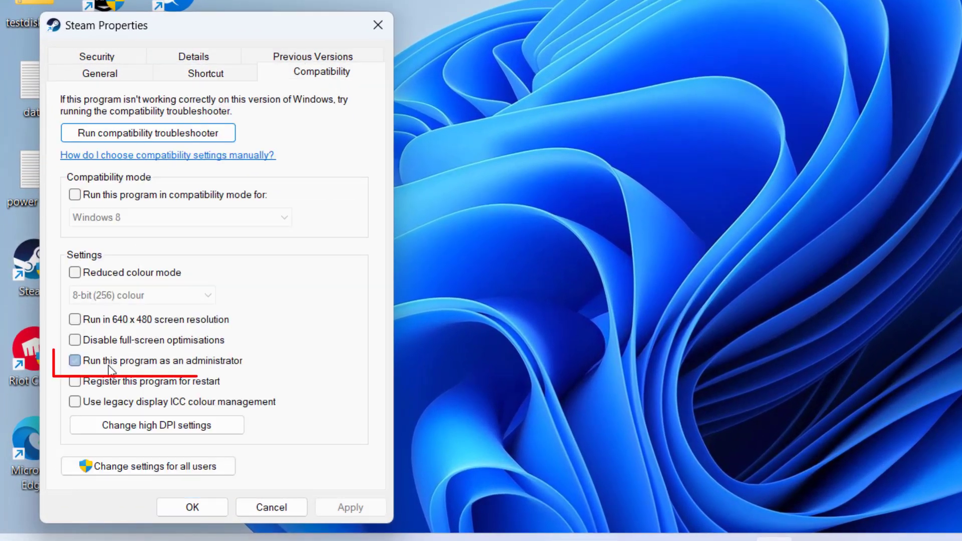
{"action": "left_click", "coordinate": [148, 363]}
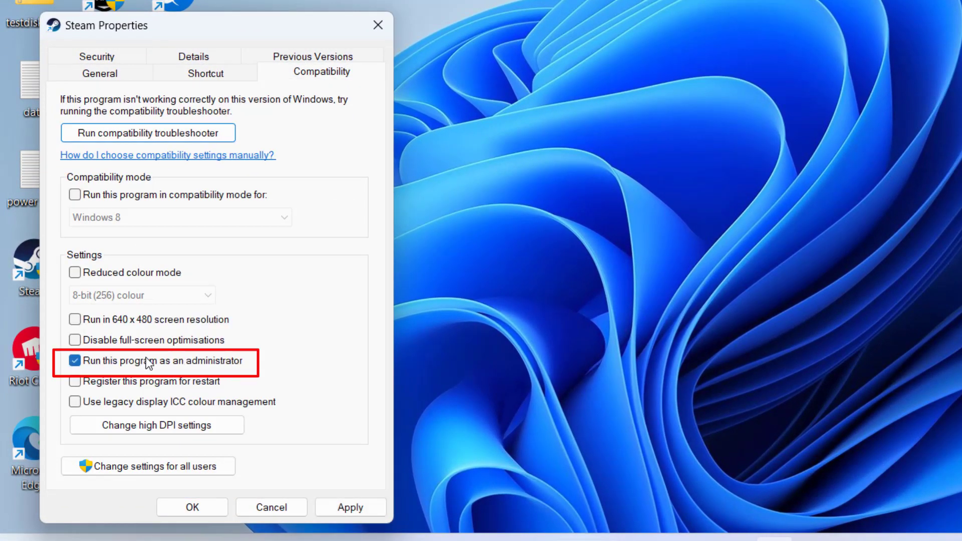
{"action": "left_click", "coordinate": [348, 508]}
{"action": "left_click", "coordinate": [199, 499]}
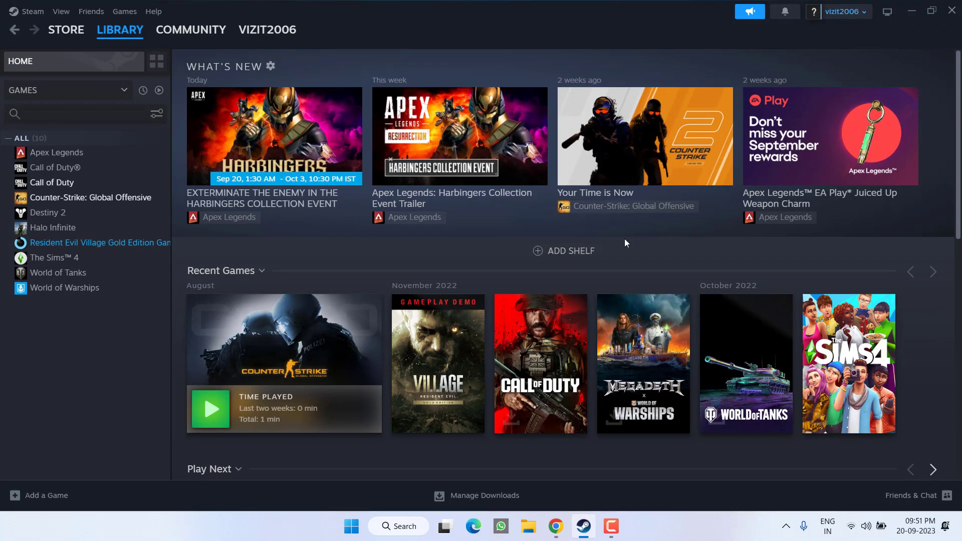
Verify integrity of Counter-Strike: Global Offensive's installed files until all 3387 are validated
{"action": "mouse_move", "coordinate": [126, 42]}
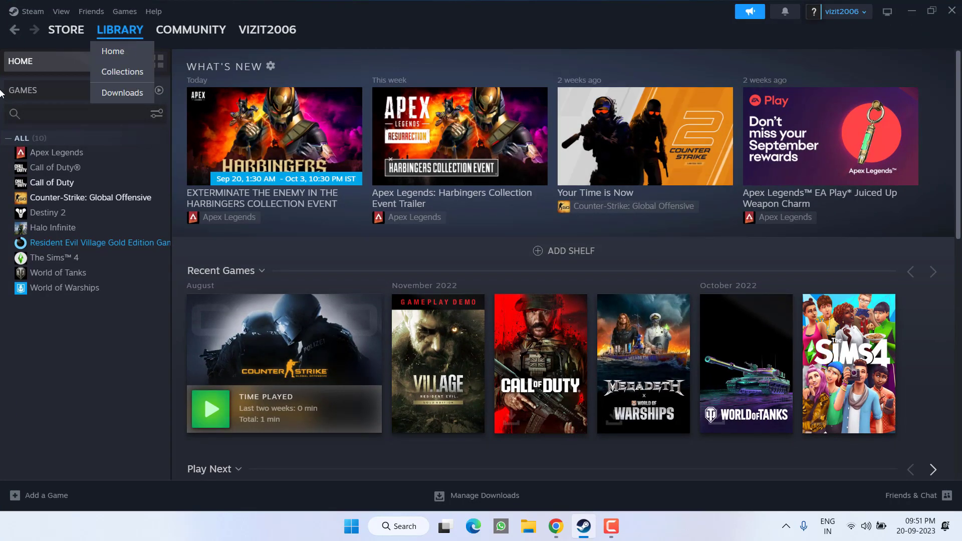
{"action": "right_click", "coordinate": [122, 199]}
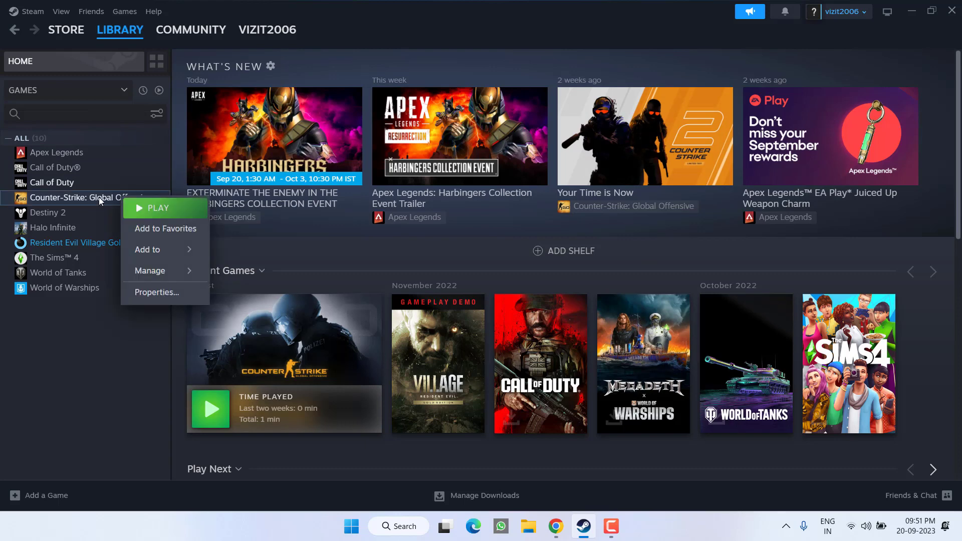
{"action": "left_click", "coordinate": [155, 293]}
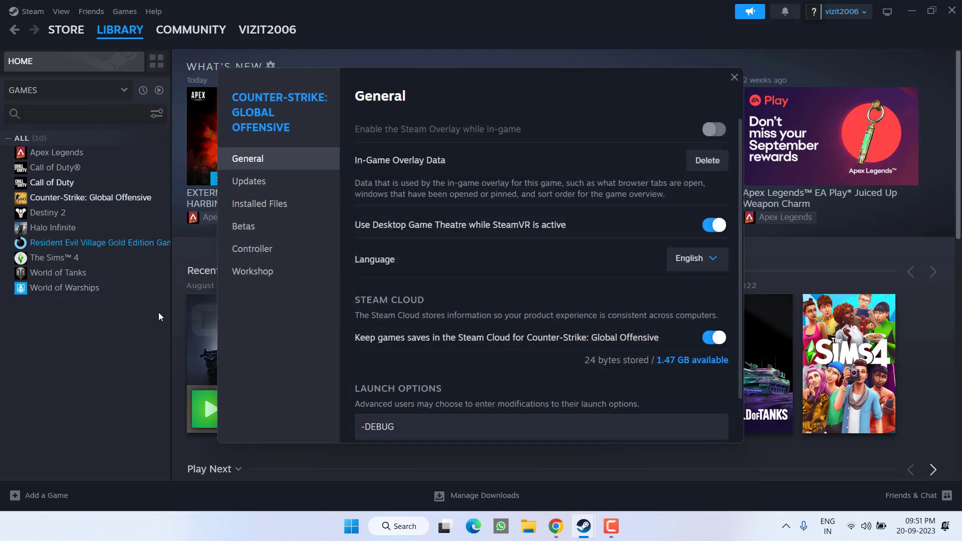
{"action": "left_click", "coordinate": [275, 209]}
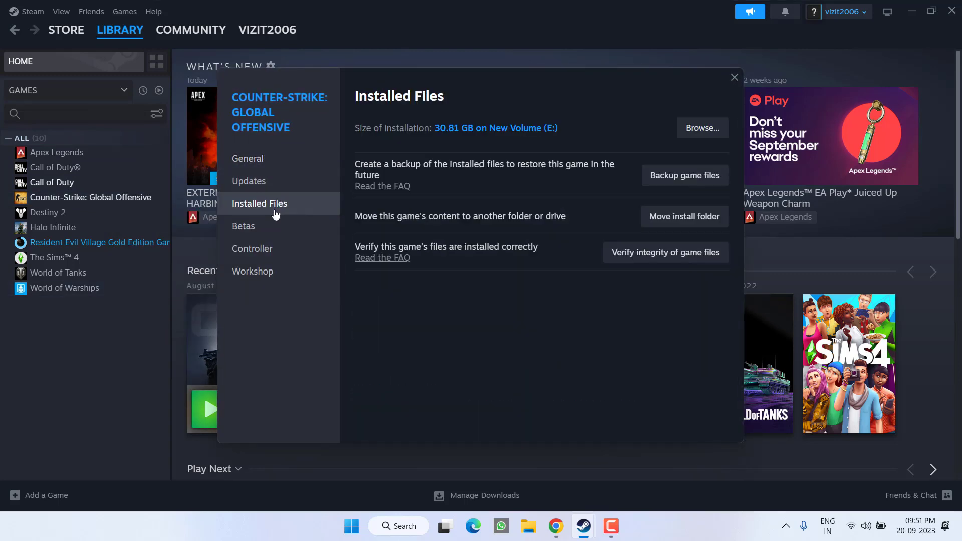
{"action": "left_click", "coordinate": [653, 256]}
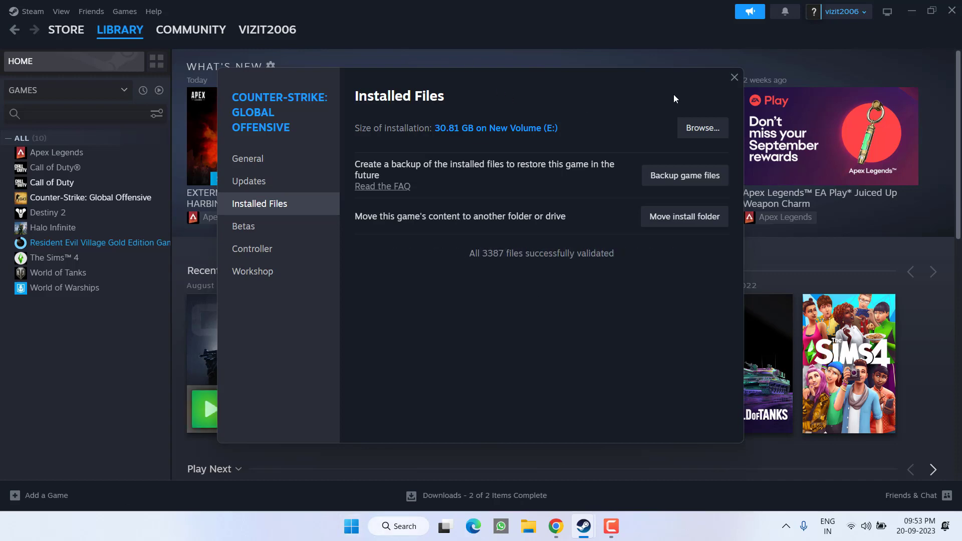
In Steam's In Game settings, change server browser pings per minute from Automatic (5000) to 3000
{"action": "left_click", "coordinate": [734, 77]}
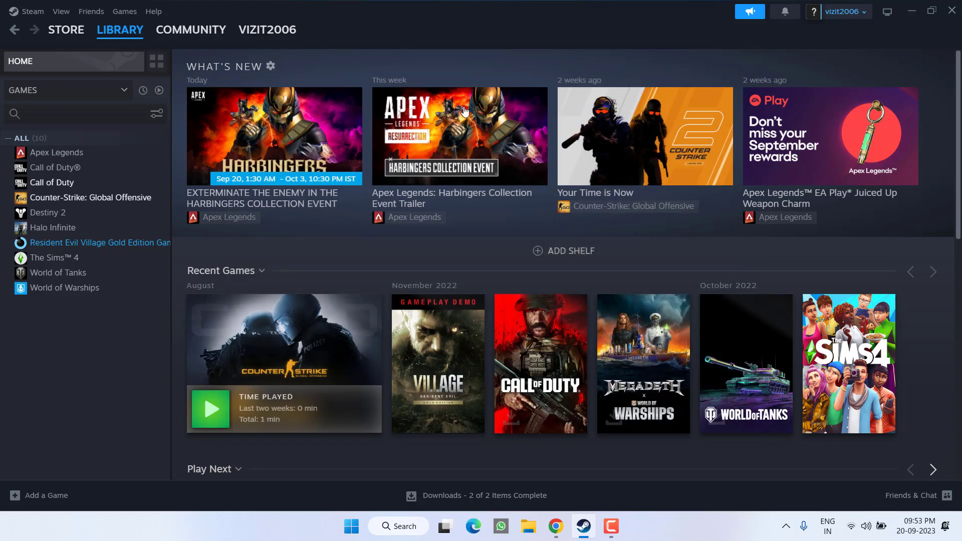
{"action": "left_click", "coordinate": [29, 14]}
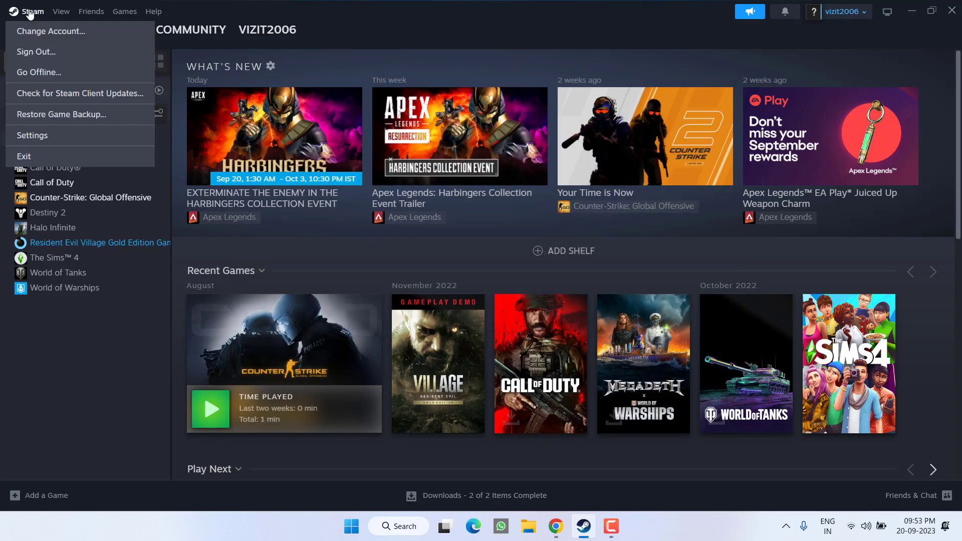
{"action": "left_click", "coordinate": [30, 145]}
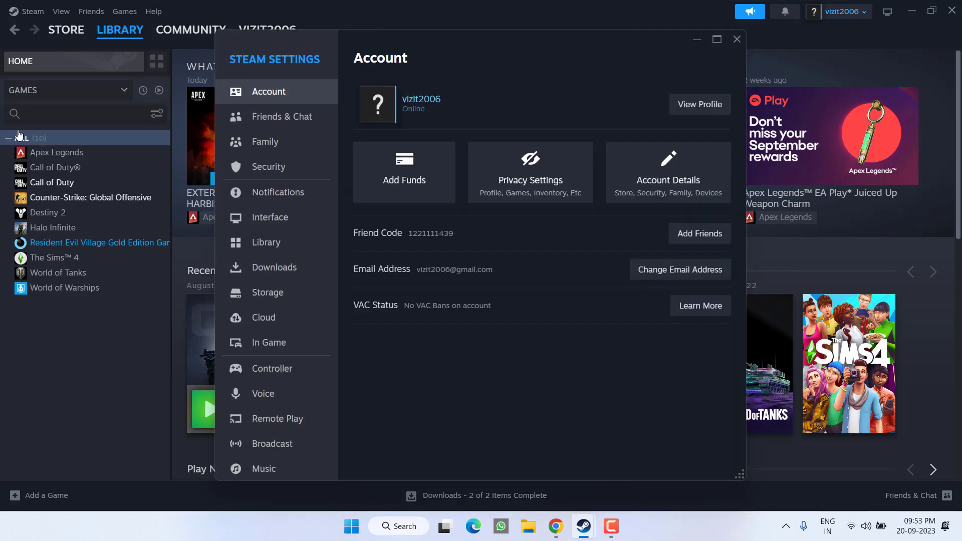
{"action": "left_click", "coordinate": [273, 352]}
{"action": "scroll", "coordinate": [545, 299], "scroll_direction": "down", "scroll_amount": 7}
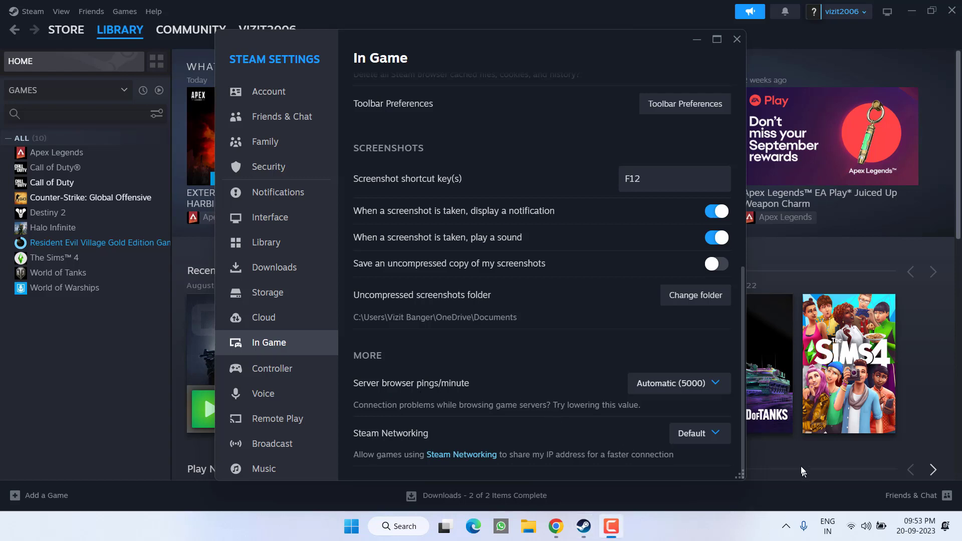
{"action": "left_click", "coordinate": [712, 384]}
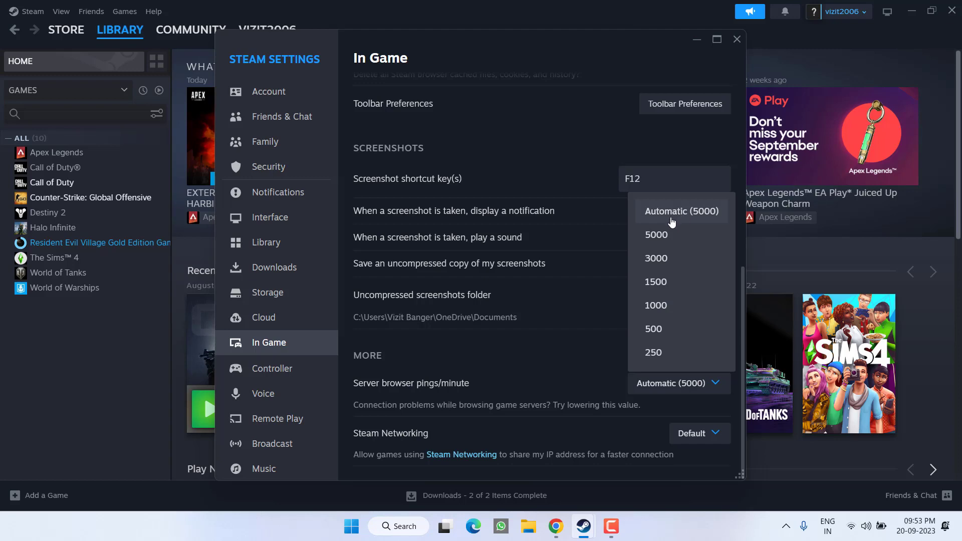
{"action": "left_click", "coordinate": [671, 257]}
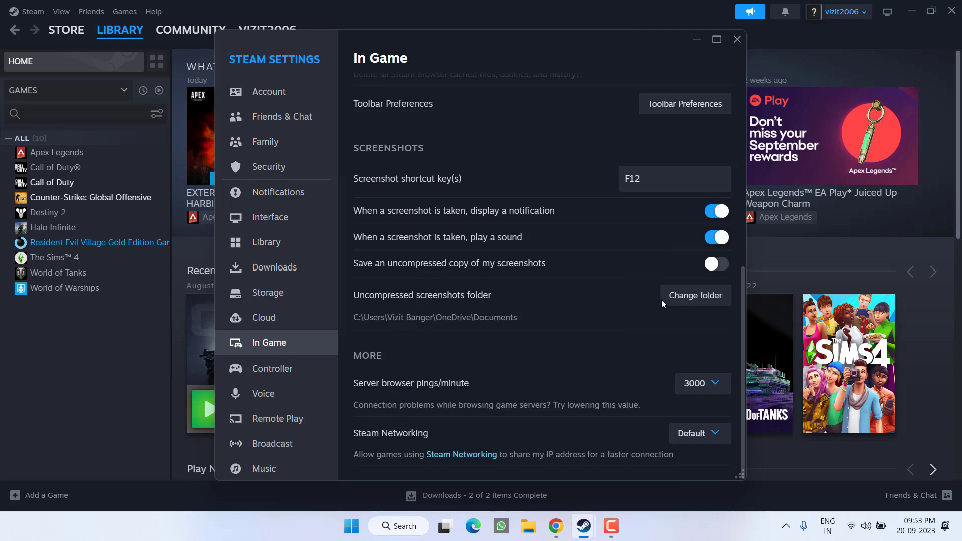
Reopen Steam's In Game settings and set server browser pings per minute to 1500
{"action": "left_click", "coordinate": [737, 39]}
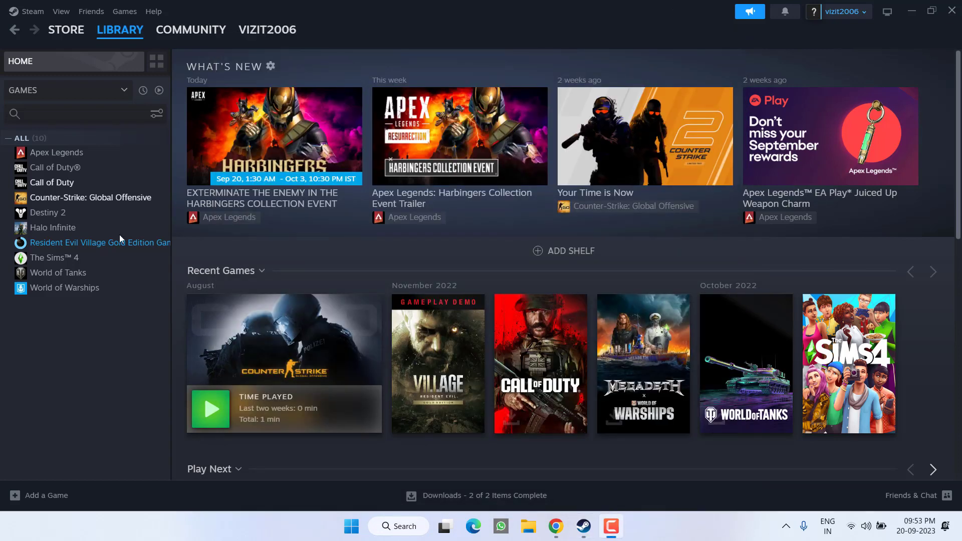
{"action": "left_click", "coordinate": [31, 11]}
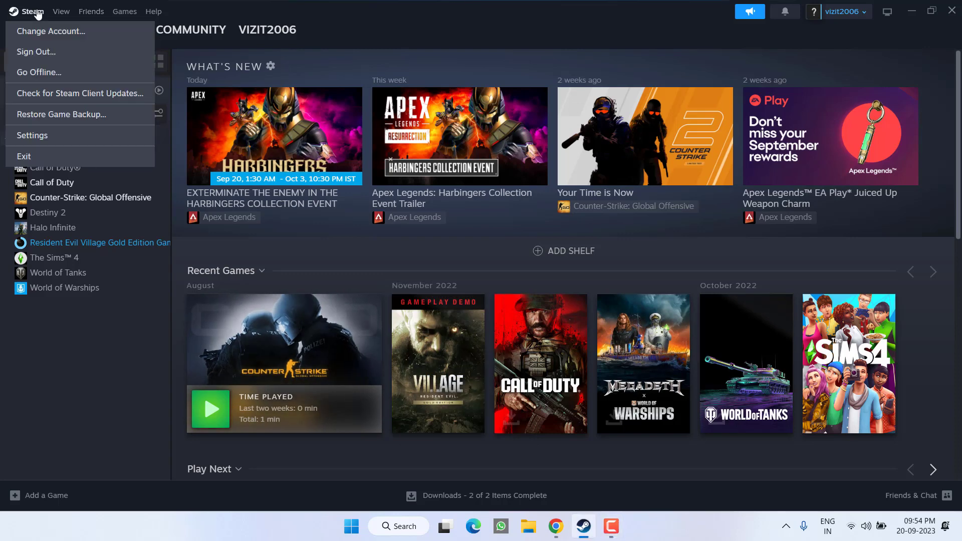
{"action": "left_click", "coordinate": [54, 139]}
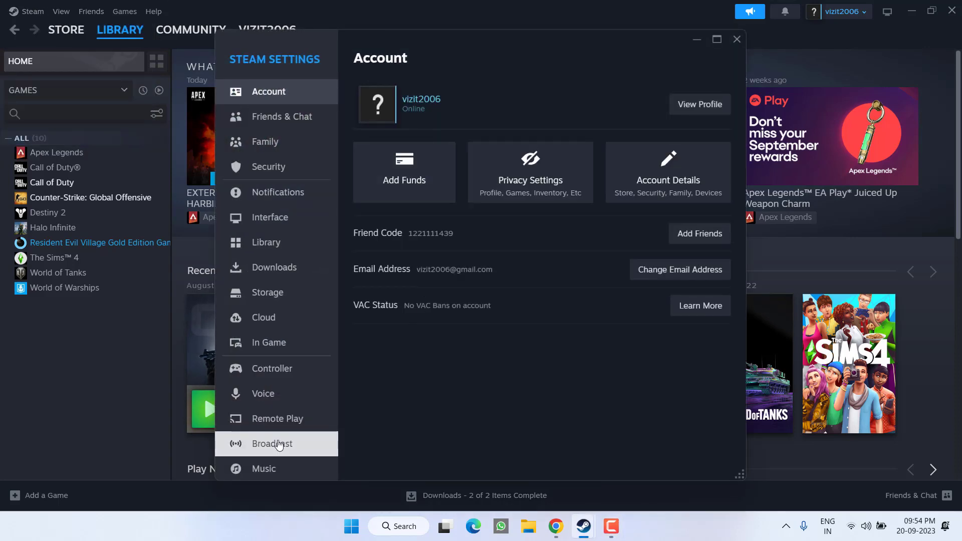
{"action": "left_click", "coordinate": [269, 342]}
{"action": "scroll", "coordinate": [639, 338], "scroll_direction": "down", "scroll_amount": 7}
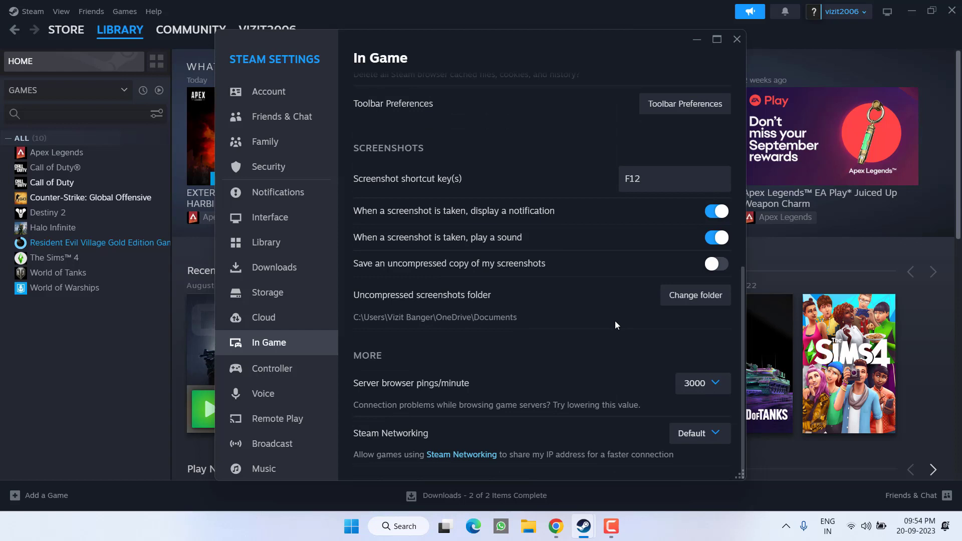
{"action": "left_click", "coordinate": [705, 386]}
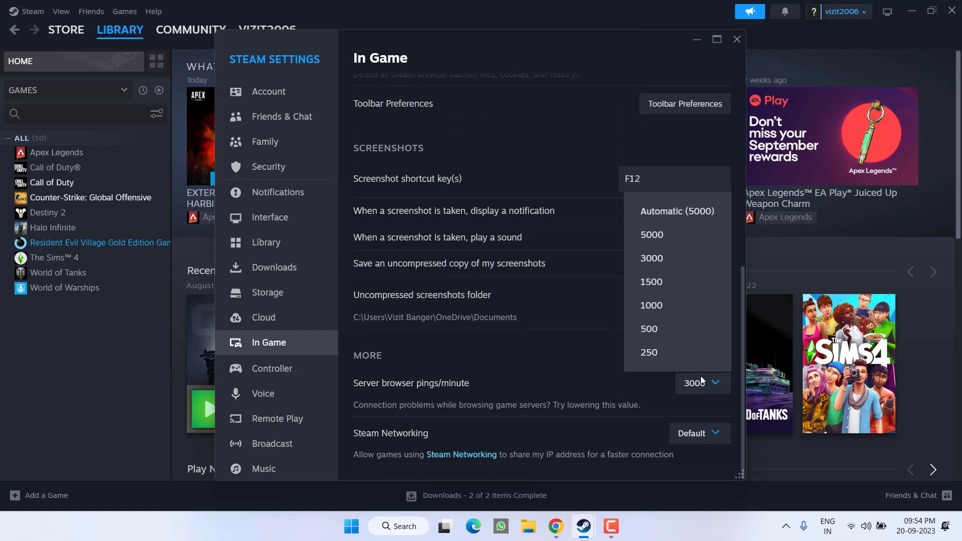
{"action": "left_click", "coordinate": [661, 284]}
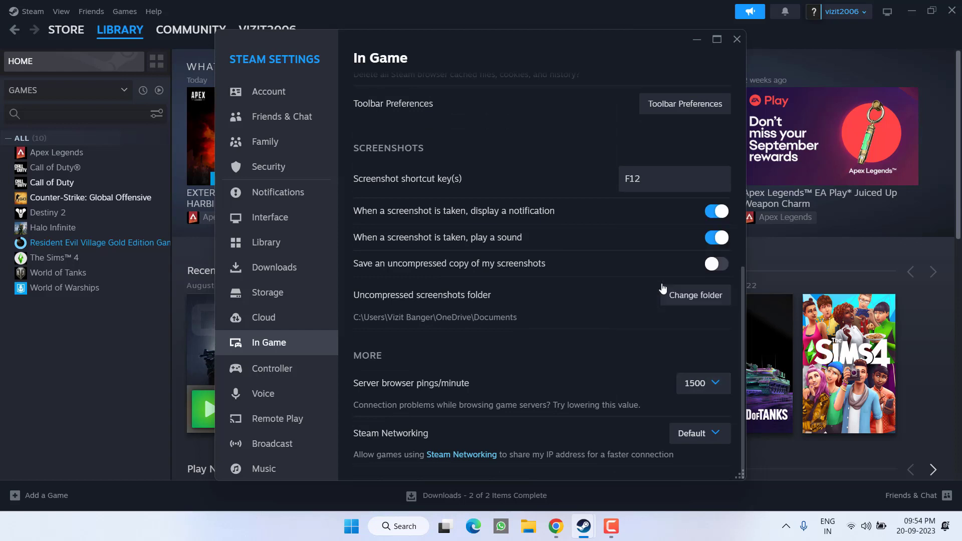
Reset server browser pings per minute to Automatic (5000) and close Settings
{"action": "left_click", "coordinate": [704, 383]}
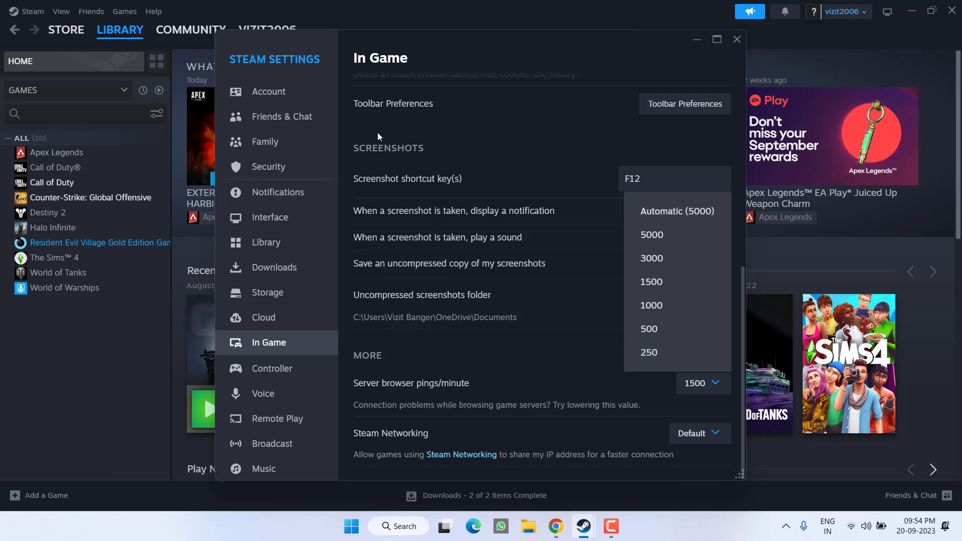
{"action": "left_click", "coordinate": [680, 216]}
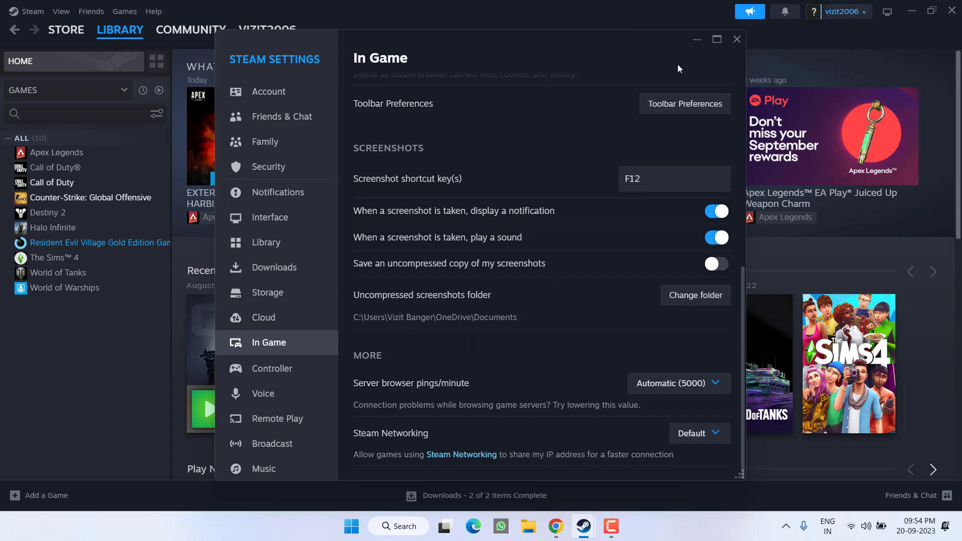
{"action": "left_click", "coordinate": [737, 38]}
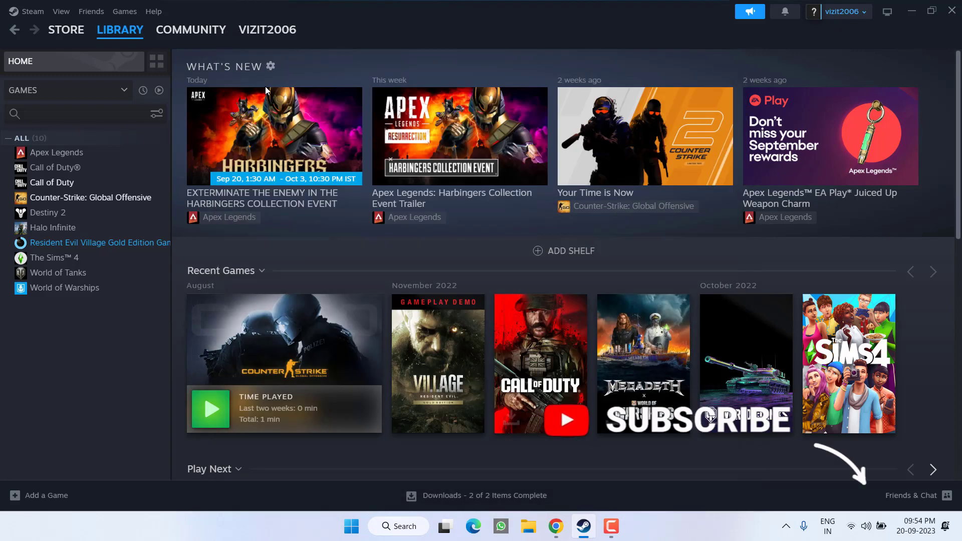
Clear Steam's download cache from the Downloads settings and confirm, restarting Steam
{"action": "left_click", "coordinate": [33, 12]}
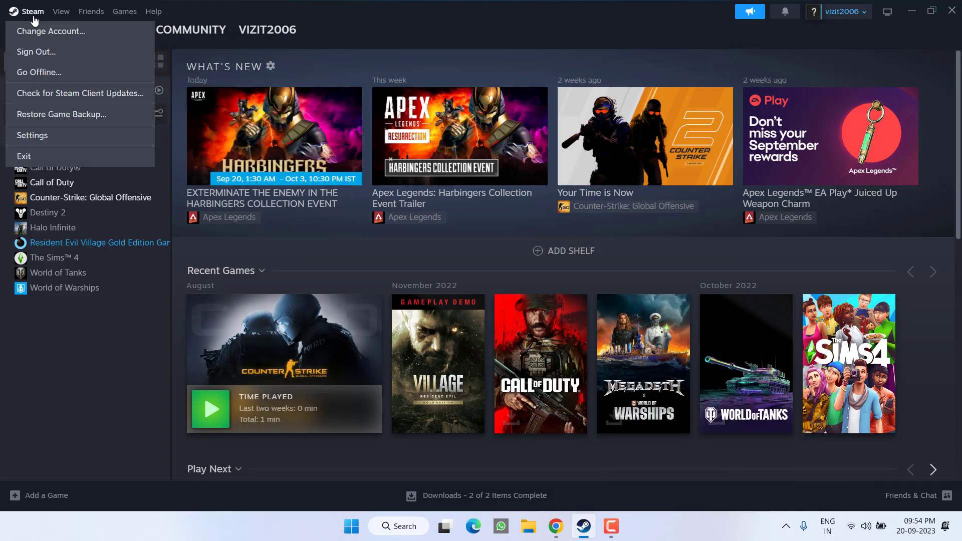
{"action": "left_click", "coordinate": [31, 133]}
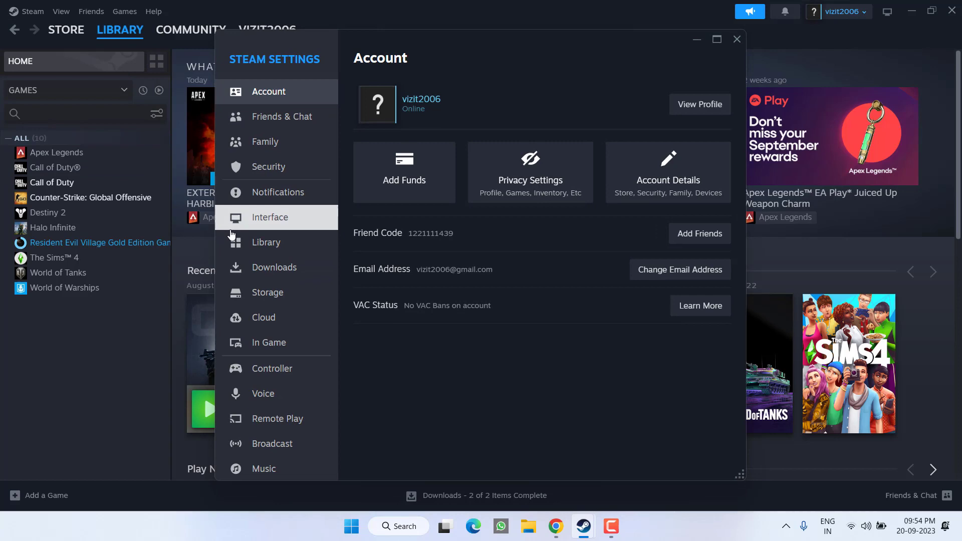
{"action": "left_click", "coordinate": [274, 267]}
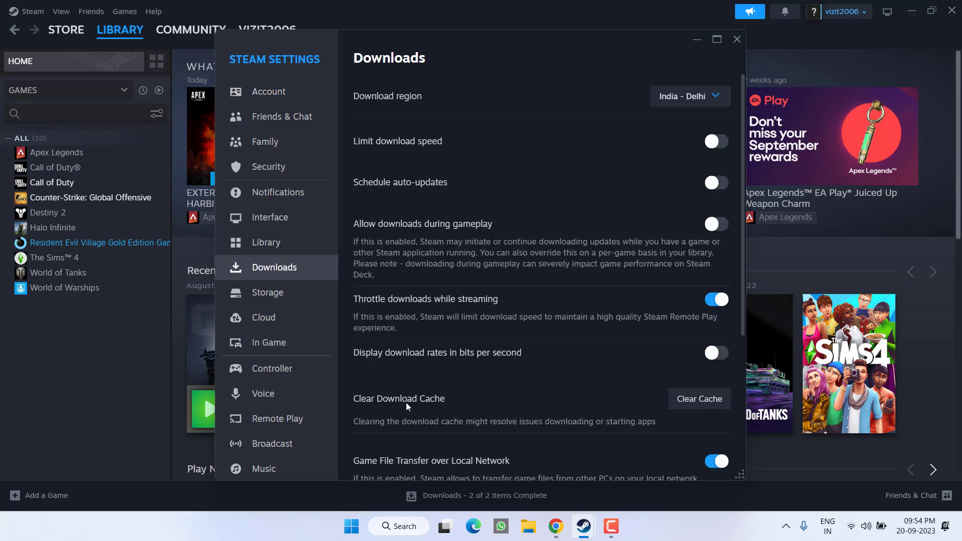
{"action": "left_click", "coordinate": [696, 401]}
{"action": "left_click", "coordinate": [598, 299]}
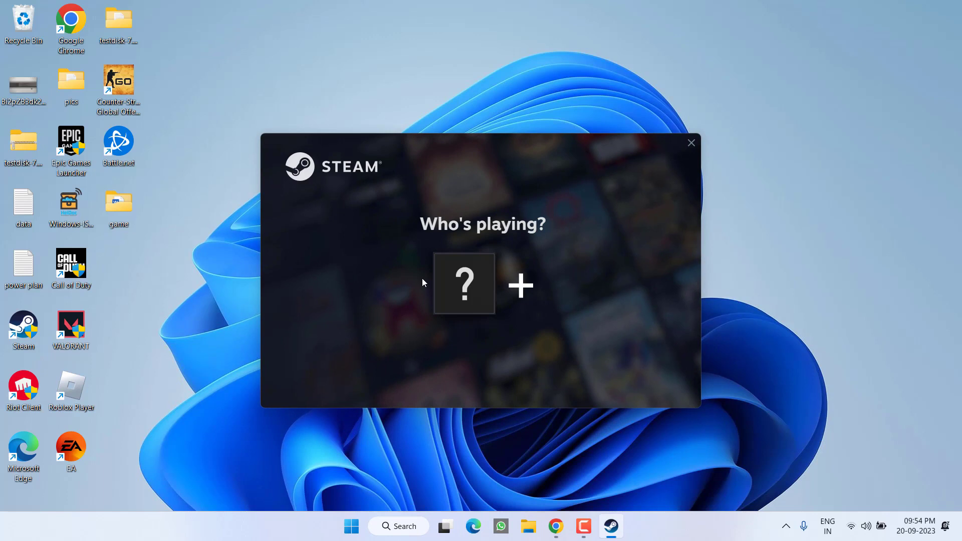
Select the saved account on the Who's playing? screen to sign back in
{"action": "left_click", "coordinate": [452, 291]}
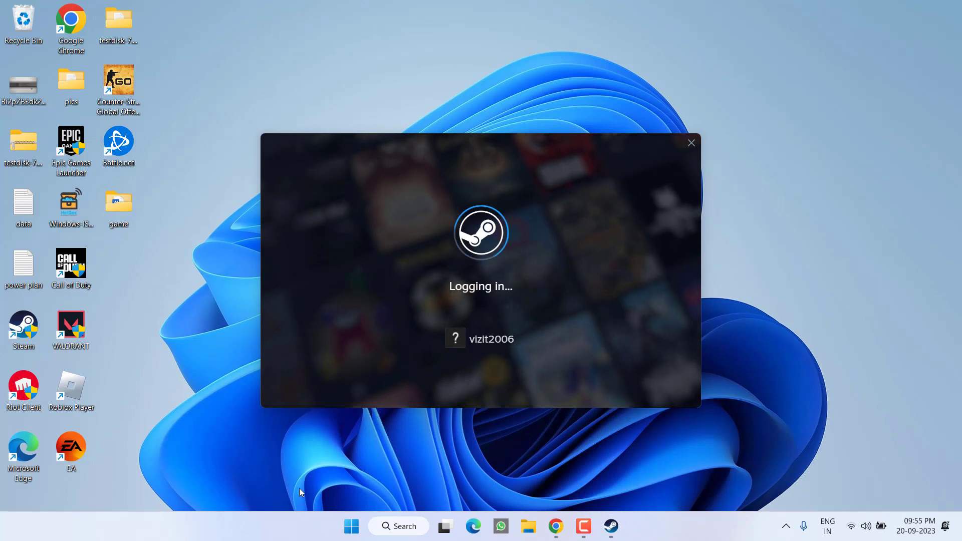
Open Network Connections by running ncpa.cpl from the Run box
{"action": "right_click", "coordinate": [355, 529]}
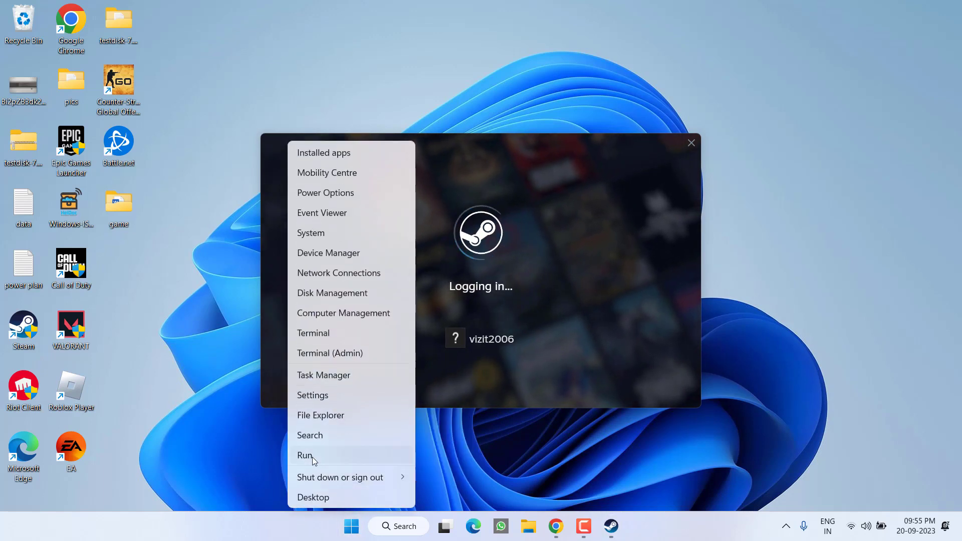
{"action": "left_click", "coordinate": [311, 457]}
{"action": "type", "text": "ncpa"}
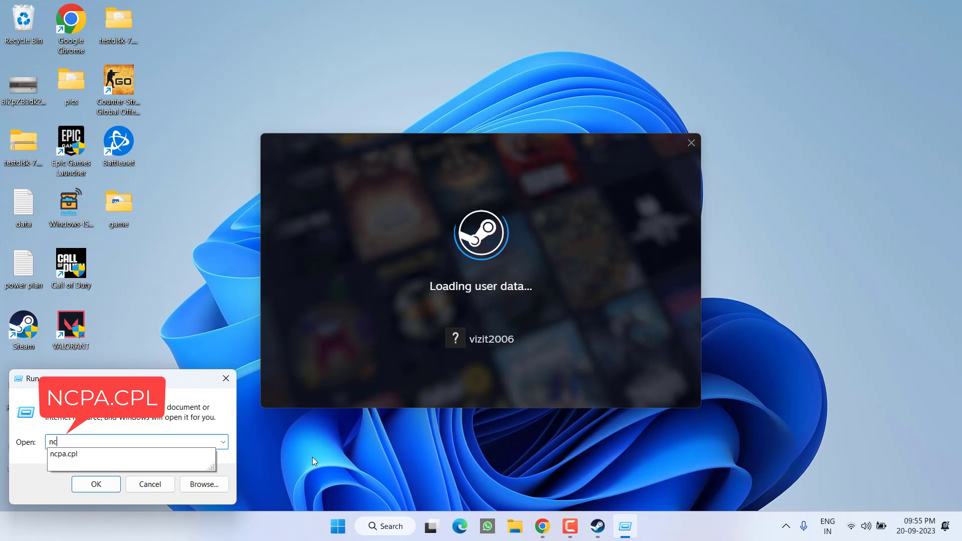
{"action": "key", "text": "Down"}
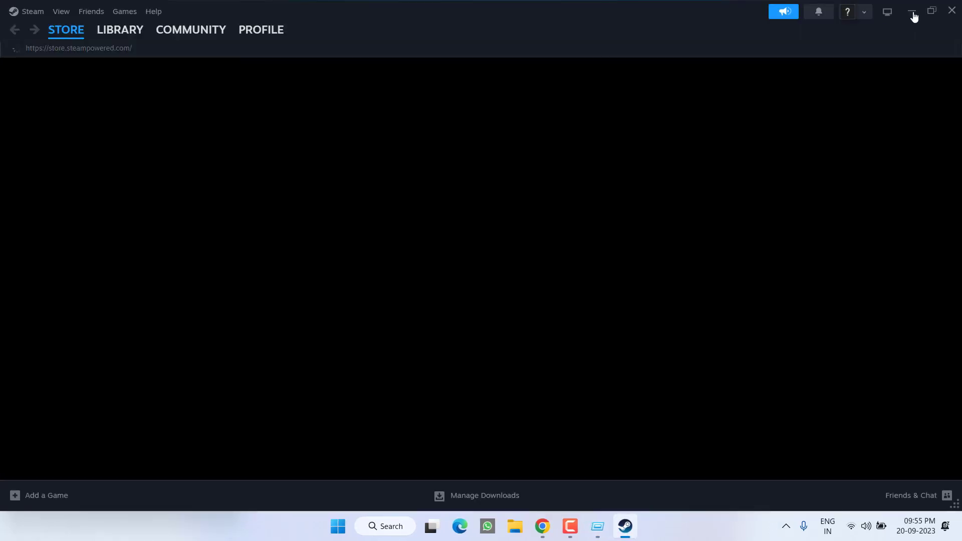
{"action": "left_click", "coordinate": [911, 11]}
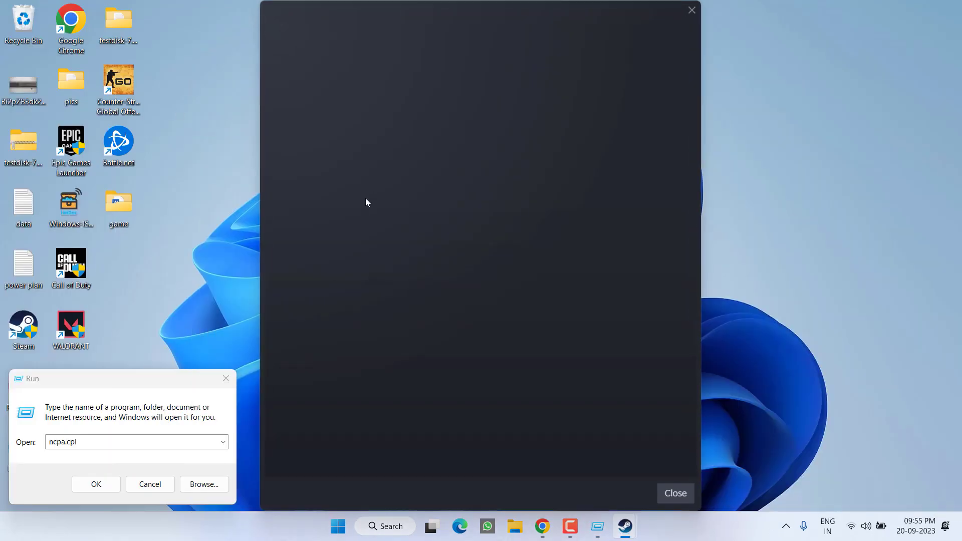
{"action": "left_click", "coordinate": [691, 10]}
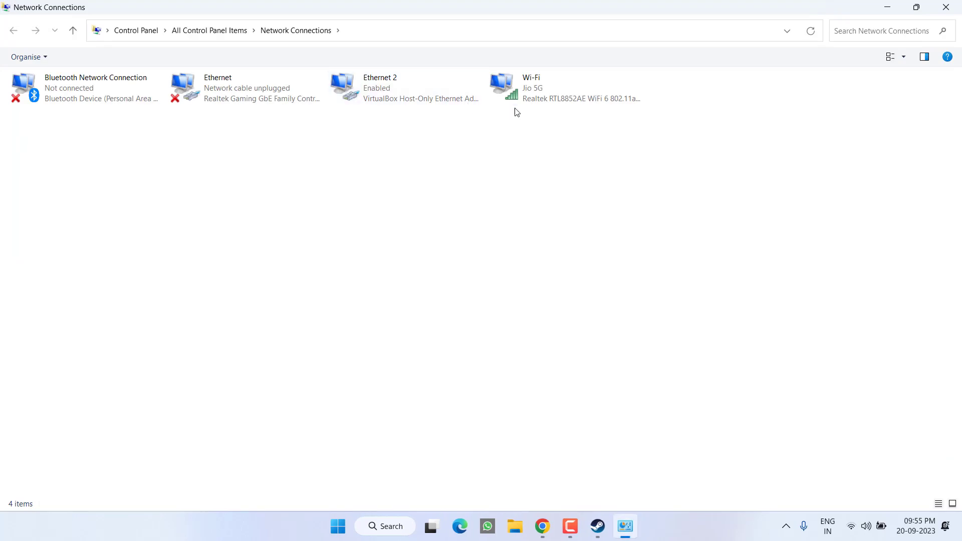
Untick Internet Protocol Version 6 (TCP/IPv6) in the Wi-Fi properties and select IPv4
{"action": "left_click", "coordinate": [539, 92]}
{"action": "right_click", "coordinate": [540, 96]}
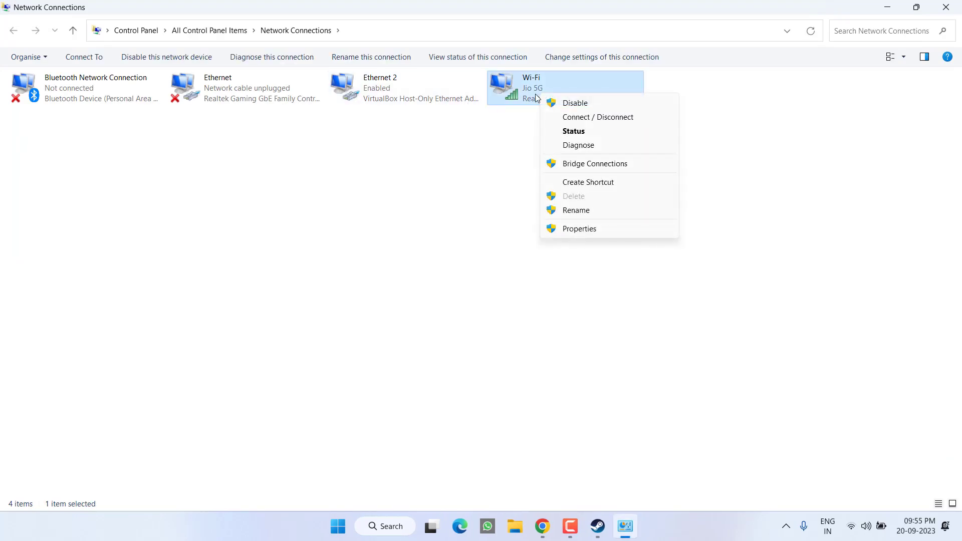
{"action": "left_click", "coordinate": [579, 229]}
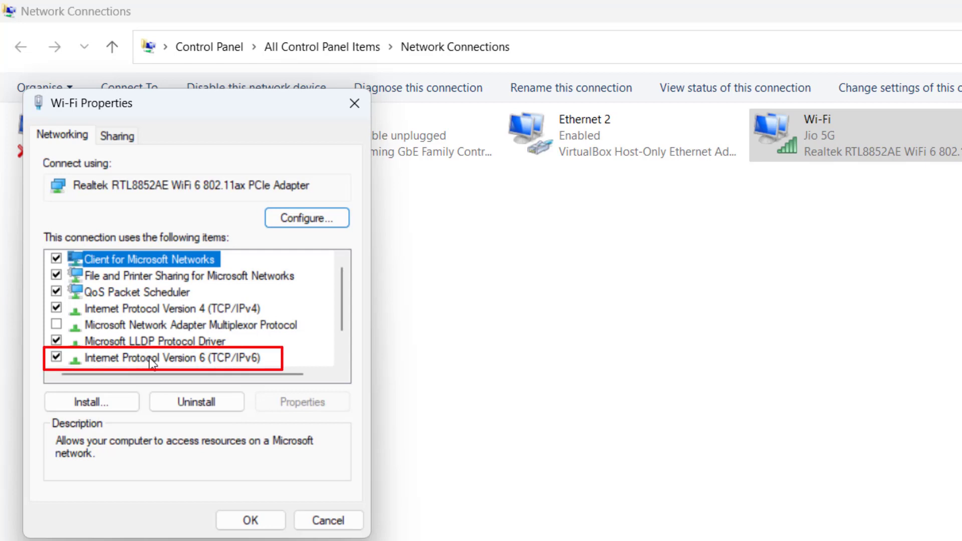
{"action": "left_click", "coordinate": [56, 357]}
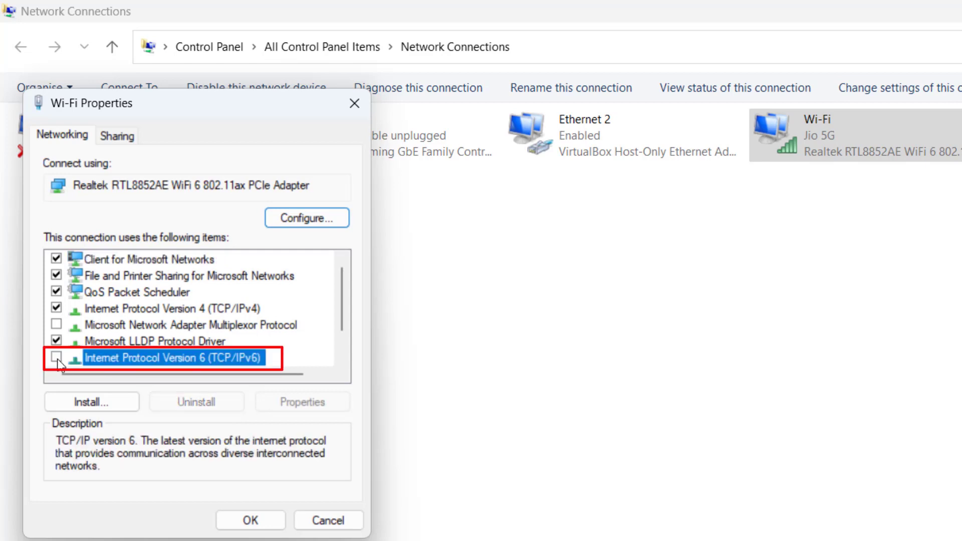
{"action": "left_click", "coordinate": [168, 307]}
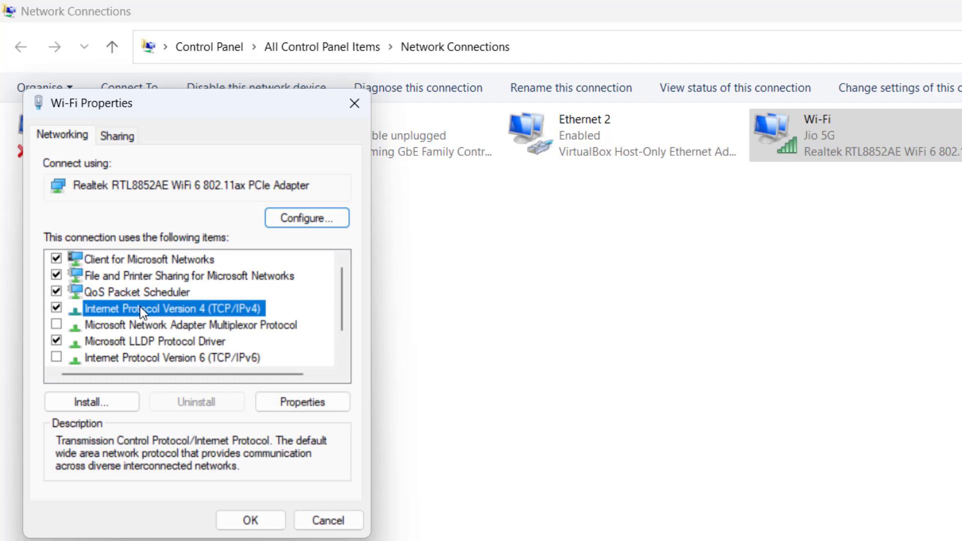
Set the Wi-Fi IPv4 DNS servers manually to 8.8.8.8 and 8.8.4.4
{"action": "left_click", "coordinate": [300, 401]}
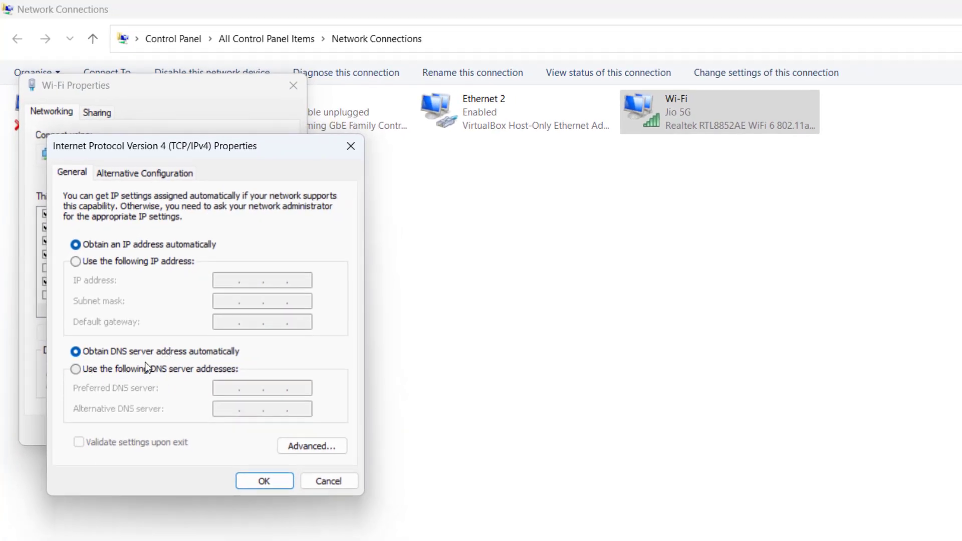
{"action": "left_click", "coordinate": [147, 368]}
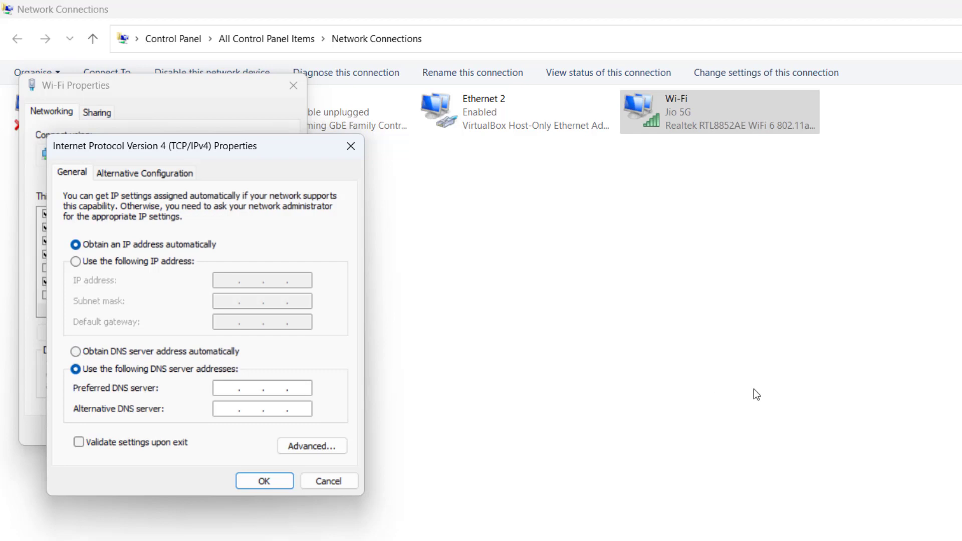
{"action": "type", "text": ".8.8.8"}
{"action": "type", "text": ".8.4.4"}
{"action": "left_click", "coordinate": [264, 481]}
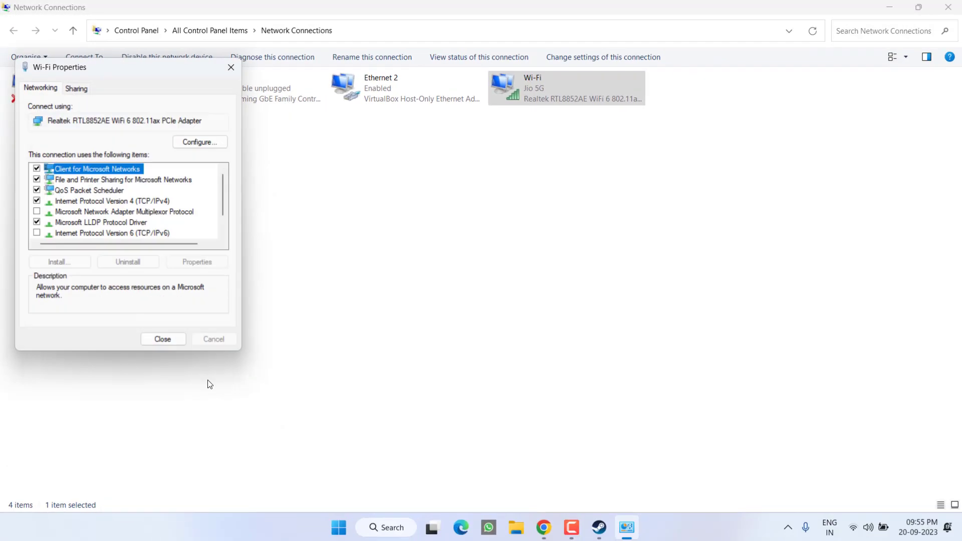
Close Wi-Fi Properties and launch Command Prompt as administrator from a cmd search
{"action": "left_click", "coordinate": [165, 334]}
{"action": "left_click", "coordinate": [345, 524]}
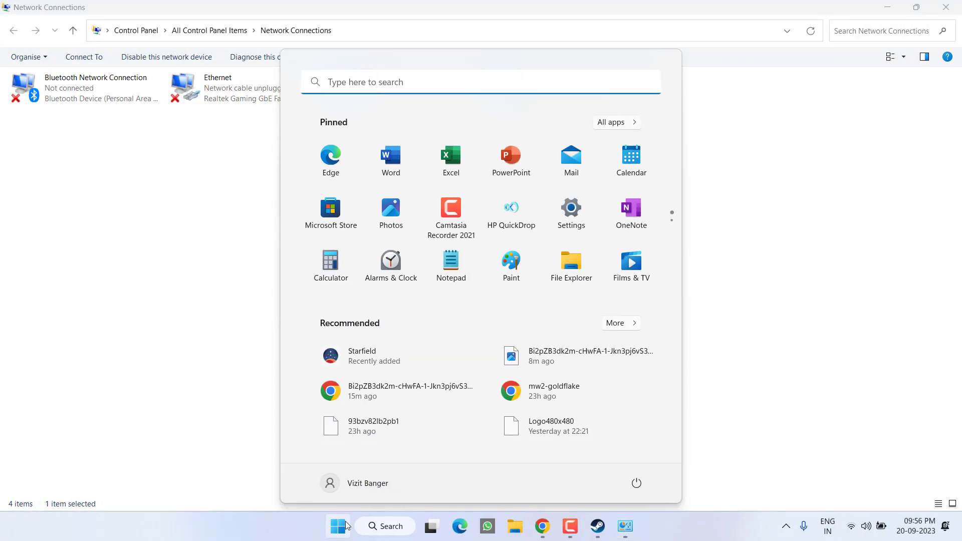
{"action": "type", "text": "cmd"}
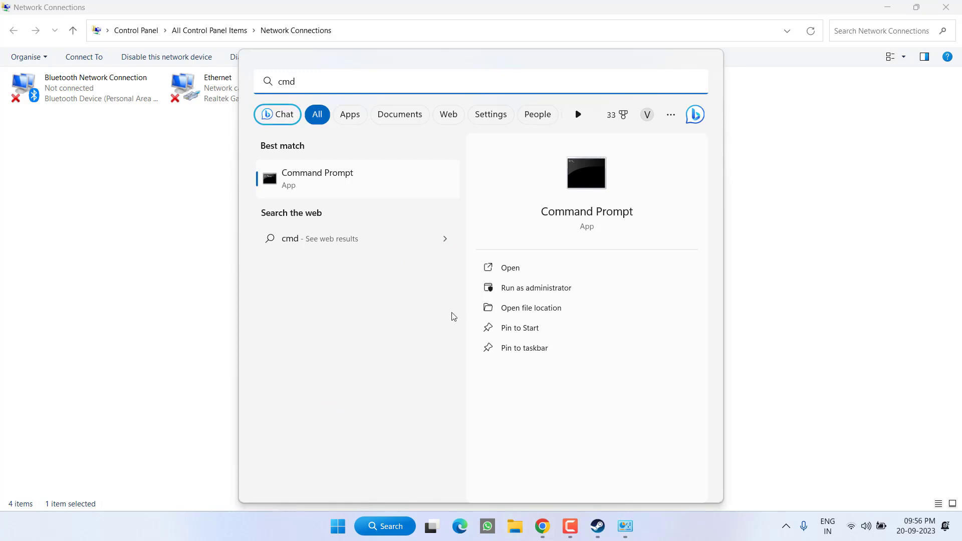
{"action": "left_click", "coordinate": [540, 296]}
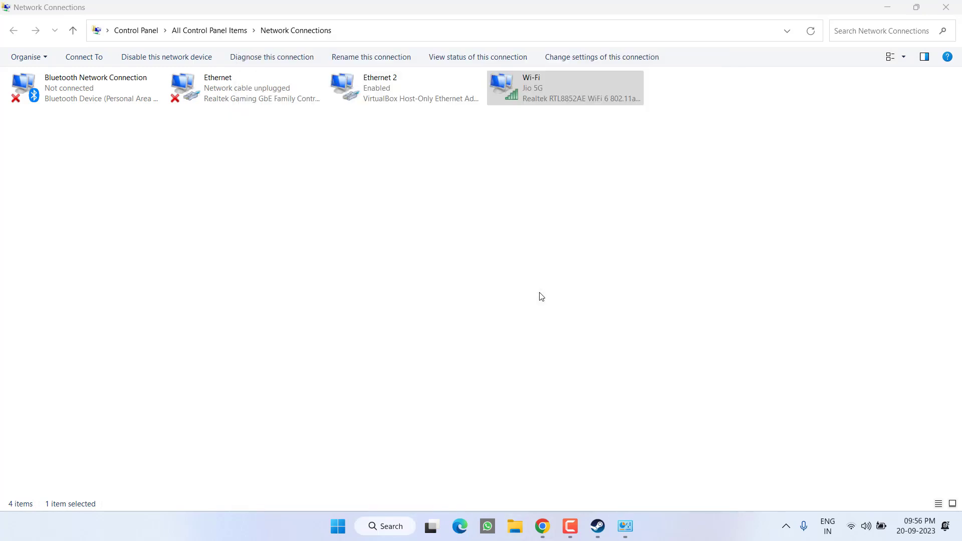
Run ipconfig /flushdns to flush the DNS cache, then close Command Prompt
{"action": "type", "text": "ipc"}
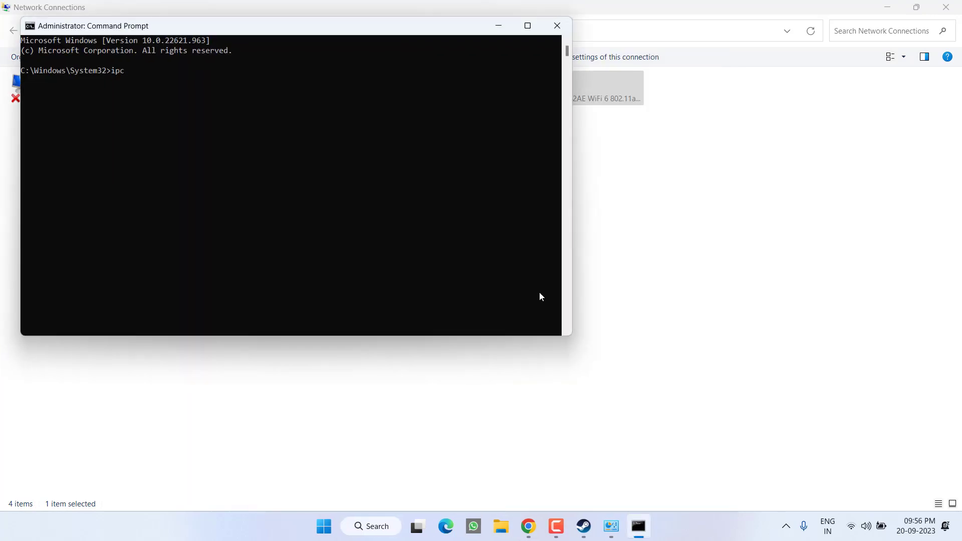
{"action": "type", "text": "onfig /flushdns"}
{"action": "key", "text": "Return"}
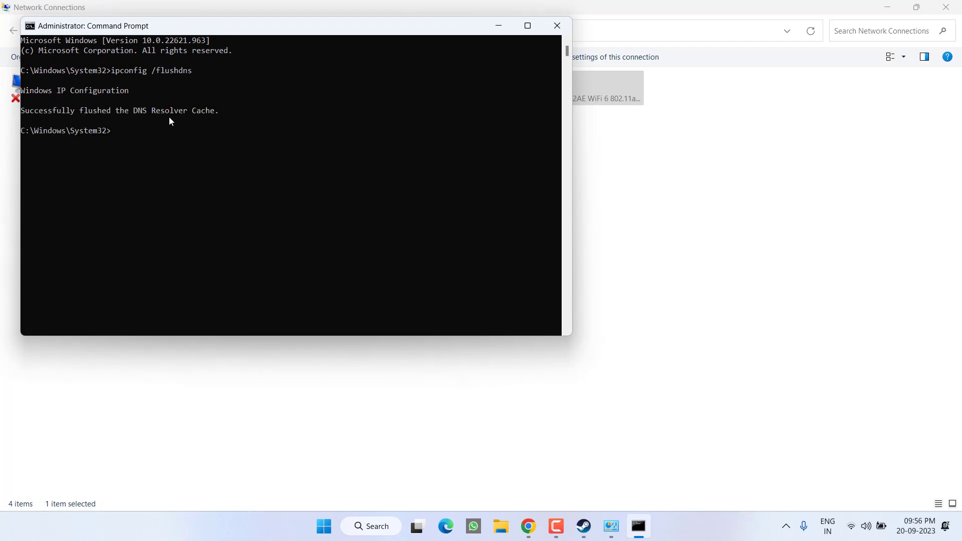
{"action": "left_click", "coordinate": [553, 26]}
Close Network Connections, bring up the Steam Library, then quit Steam
{"action": "key", "text": "alt+F4"}
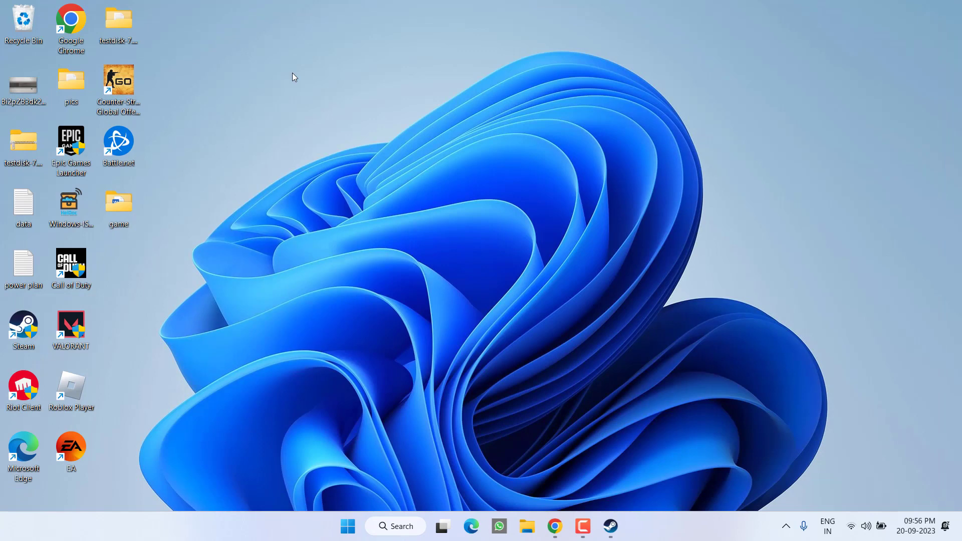
{"action": "left_click", "coordinate": [610, 526]}
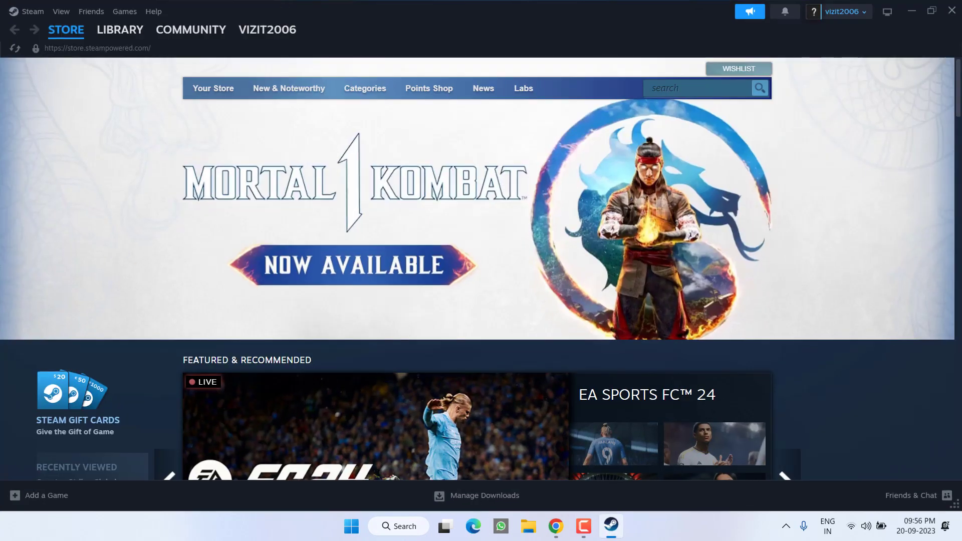
{"action": "left_click", "coordinate": [120, 30]}
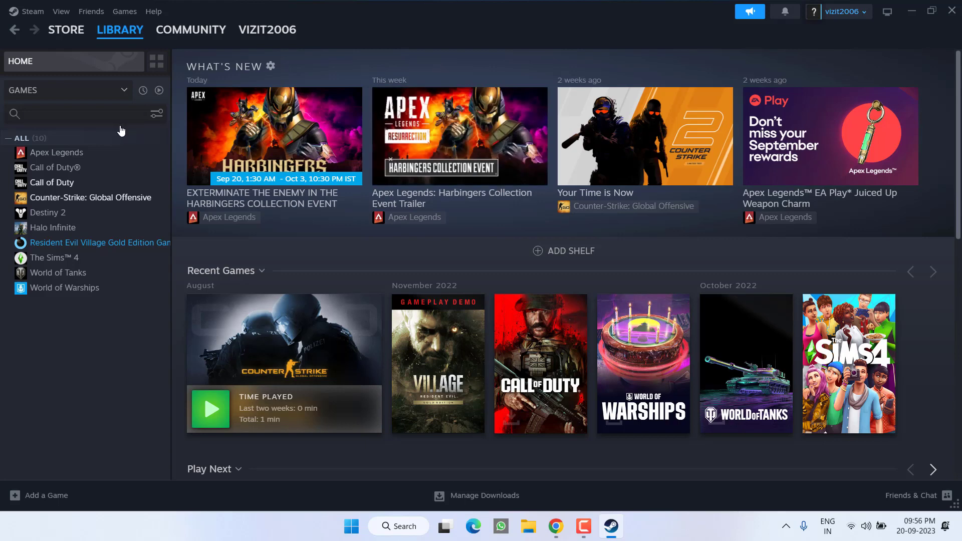
{"action": "left_click", "coordinate": [951, 11]}
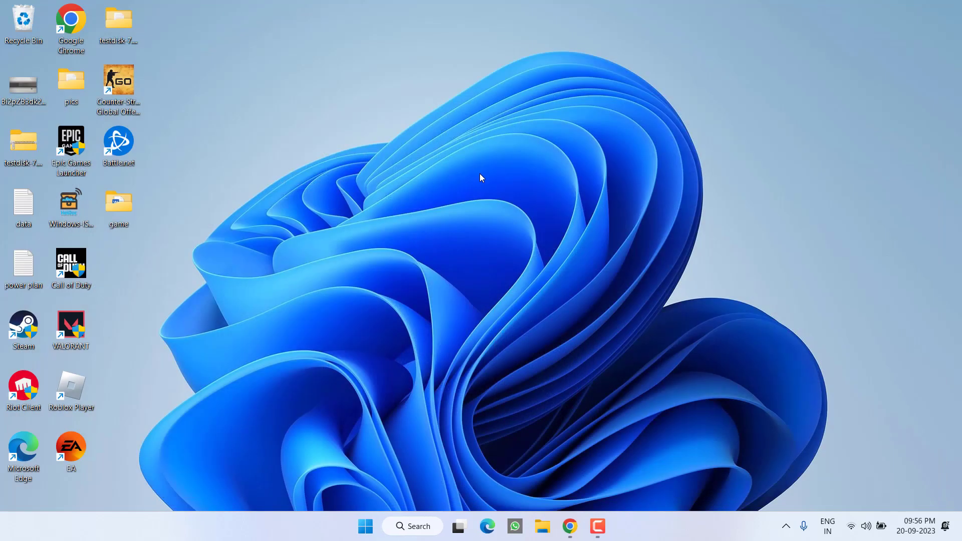